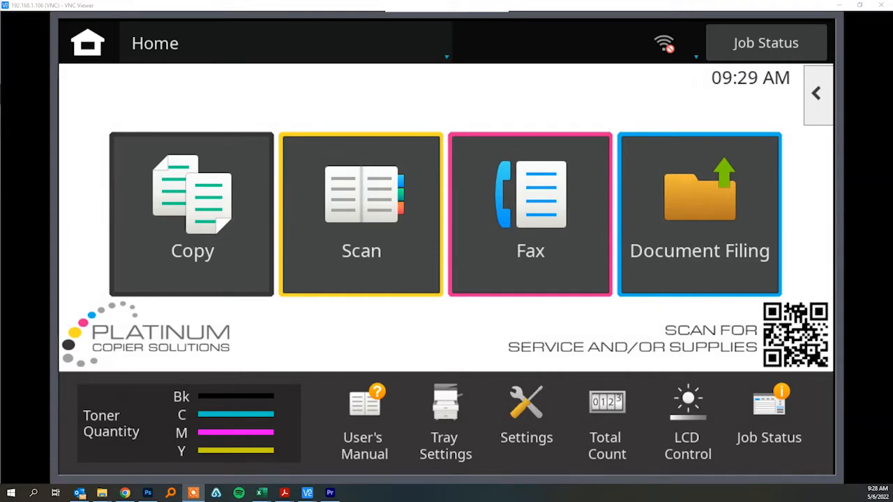
Step: Show Network Status from the Settings Status pages, with the DHCP IPv4 address, mask and gateway
left_click(527, 411)
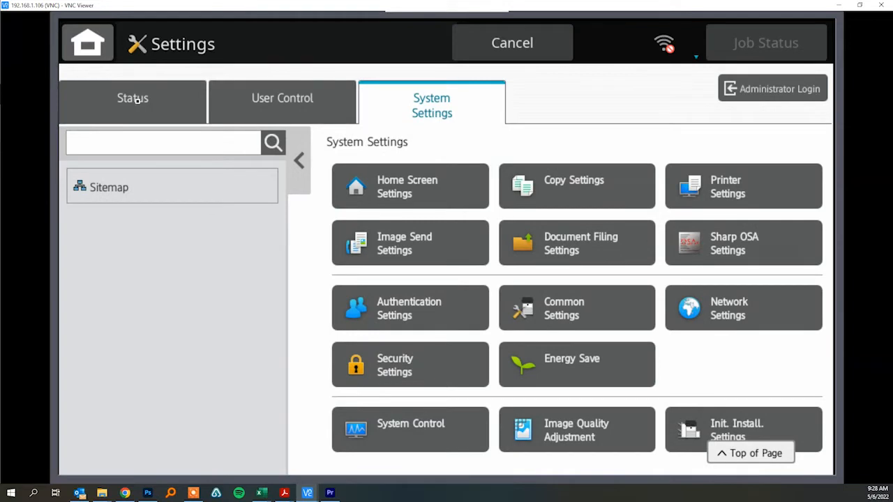
left_click(137, 100)
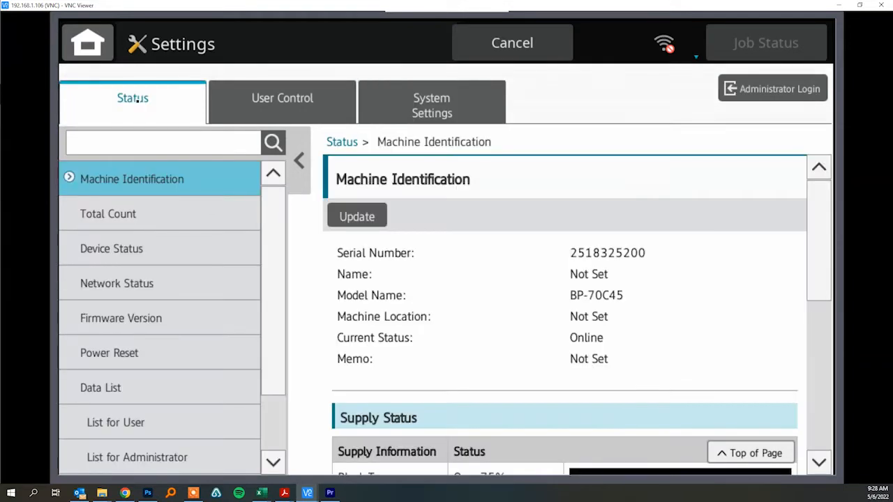
left_click(145, 287)
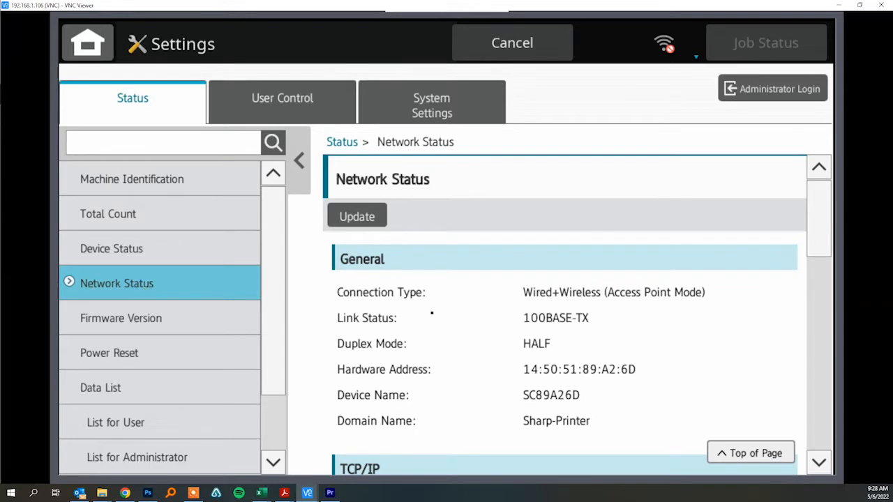
left_click_drag(824, 257, 830, 318)
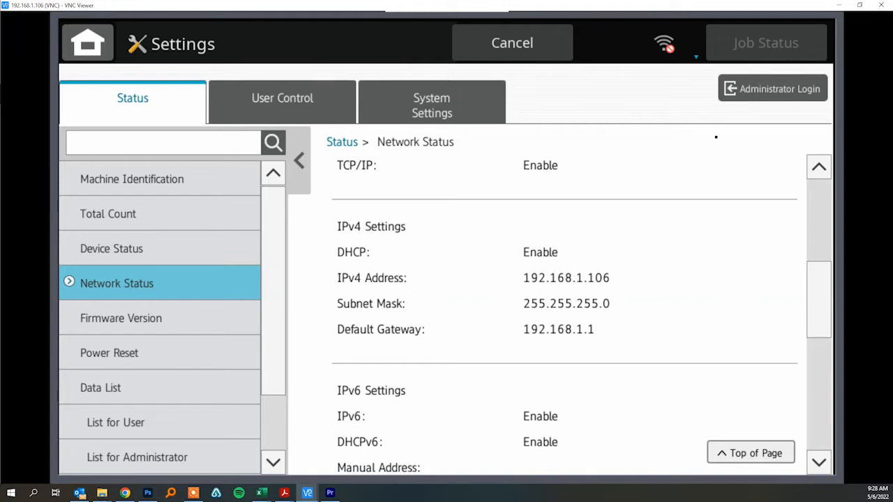
Step: Enter the administrator password on the on-screen keyboard and log in
left_click(759, 89)
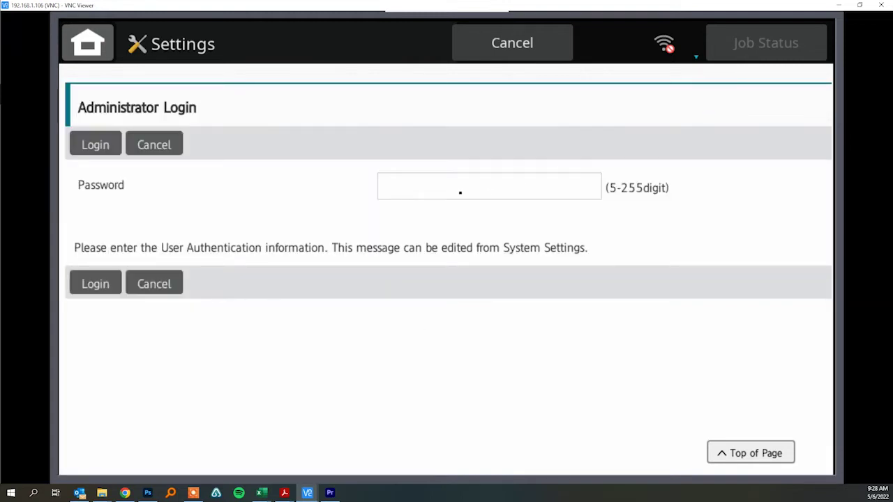
left_click(453, 188)
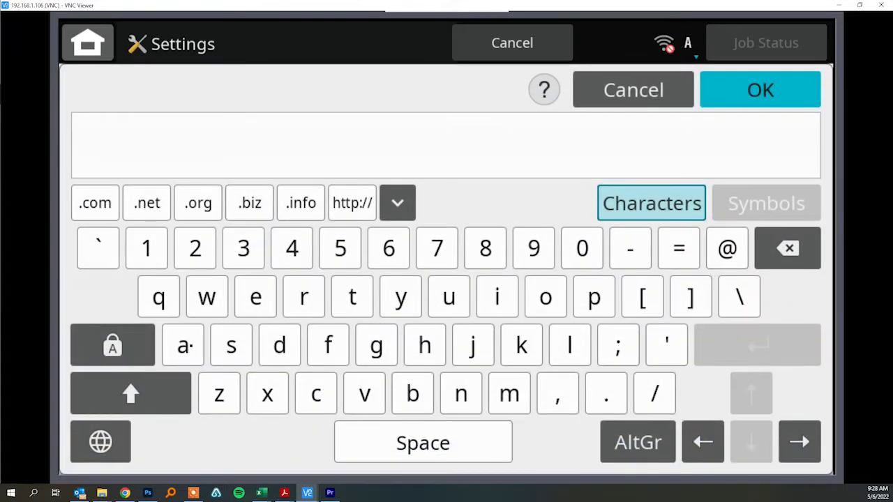
left_click(186, 347)
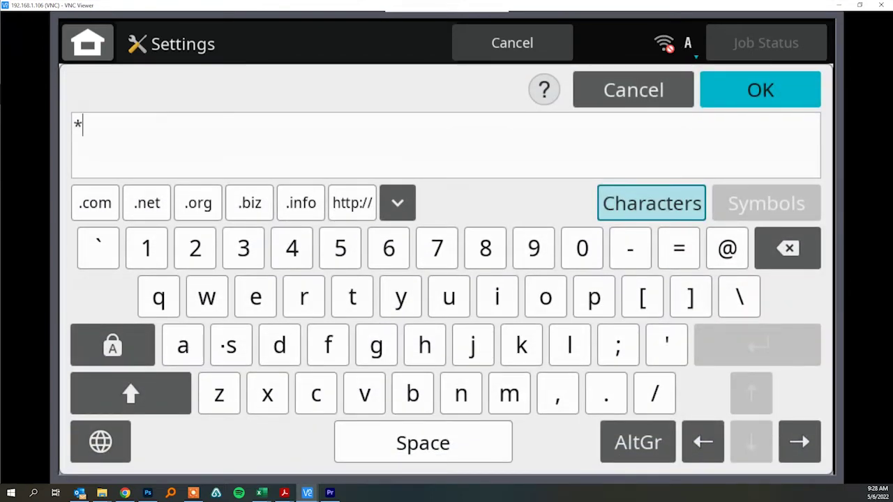
left_click(274, 346)
left_click(502, 397)
left_click(458, 390)
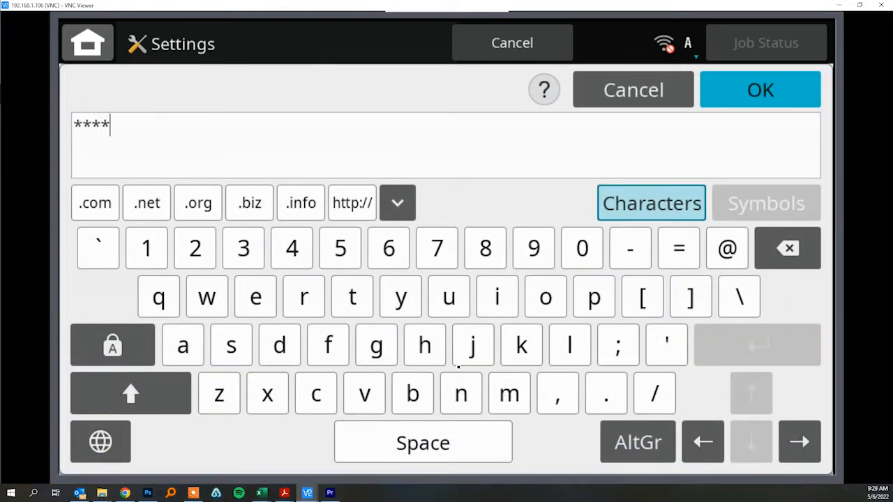
left_click(458, 391)
left_click(744, 86)
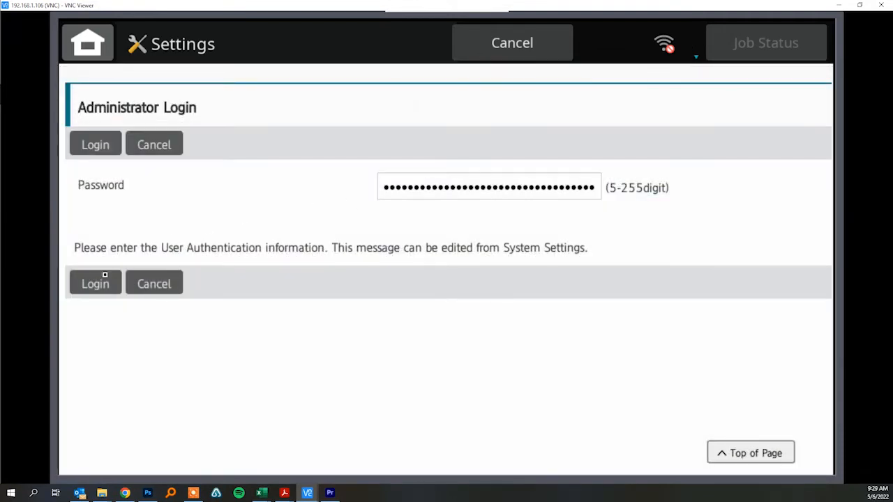
left_click(98, 285)
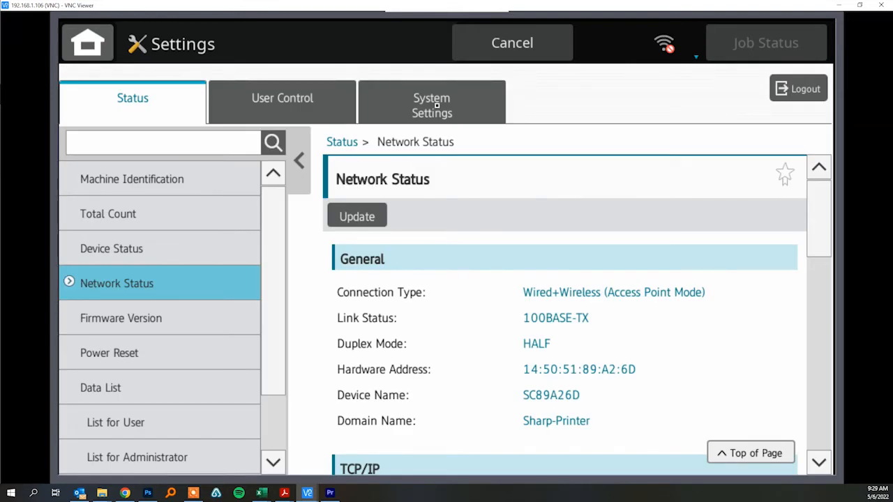
Step: In Network Quick Settings set DHCP to Disable, leaving the IPv4 address at 0.0.0.0
left_click(436, 105)
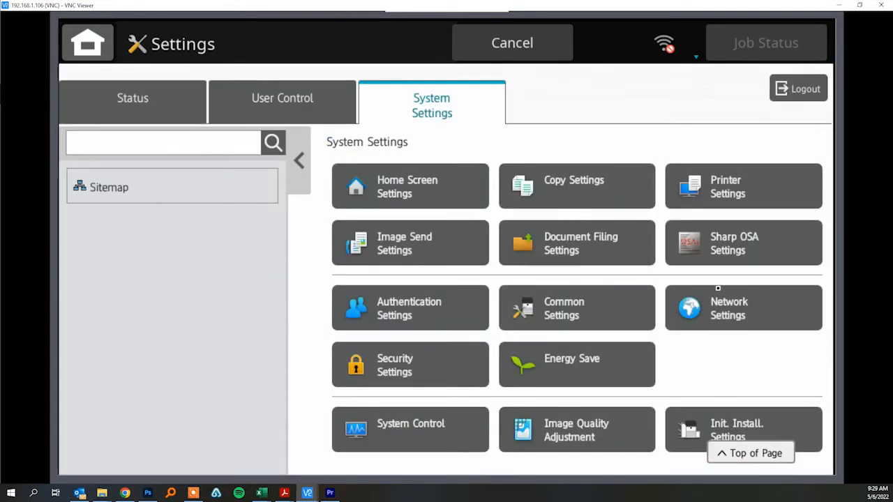
left_click(751, 315)
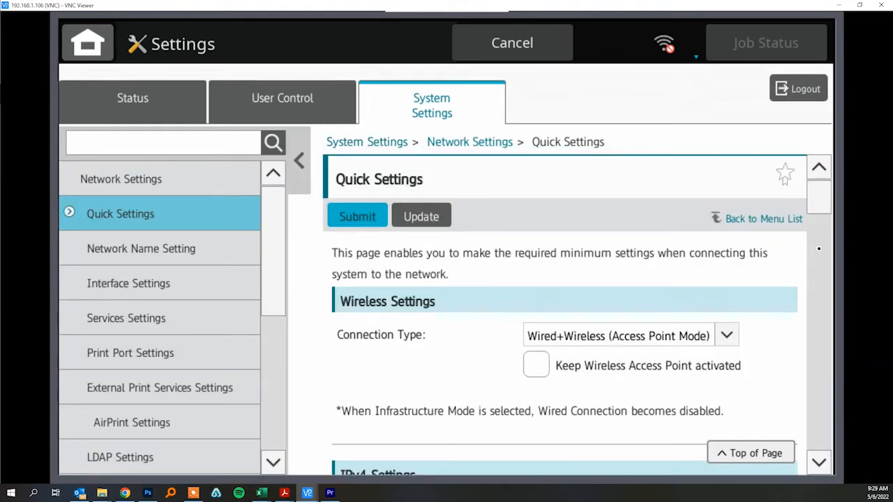
scroll(819, 248, "down", 3)
scroll(767, 244, "down", 3)
scroll(753, 241, "down", 3)
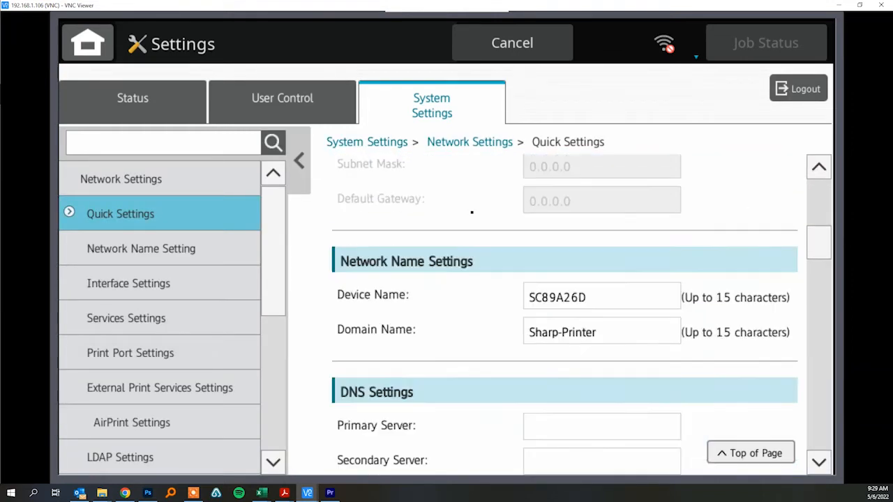
scroll(744, 235, "down", 3)
scroll(819, 237, "up", 3)
scroll(820, 230, "up", 3)
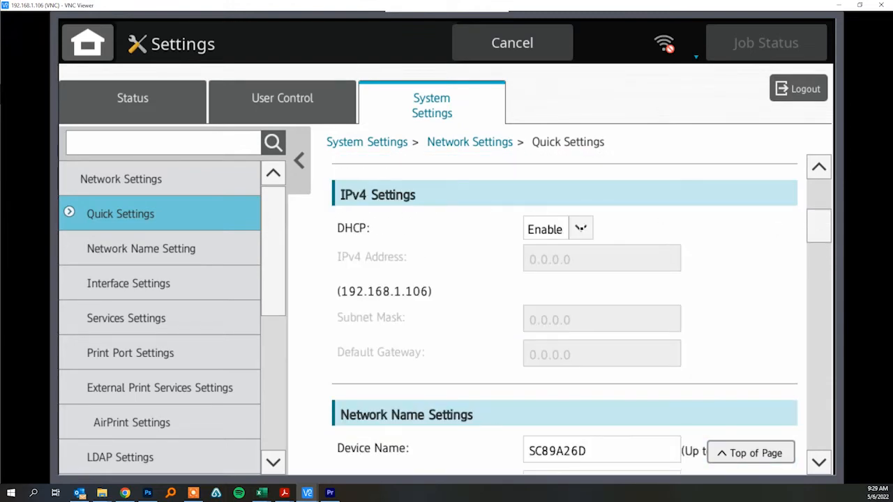
left_click(580, 228)
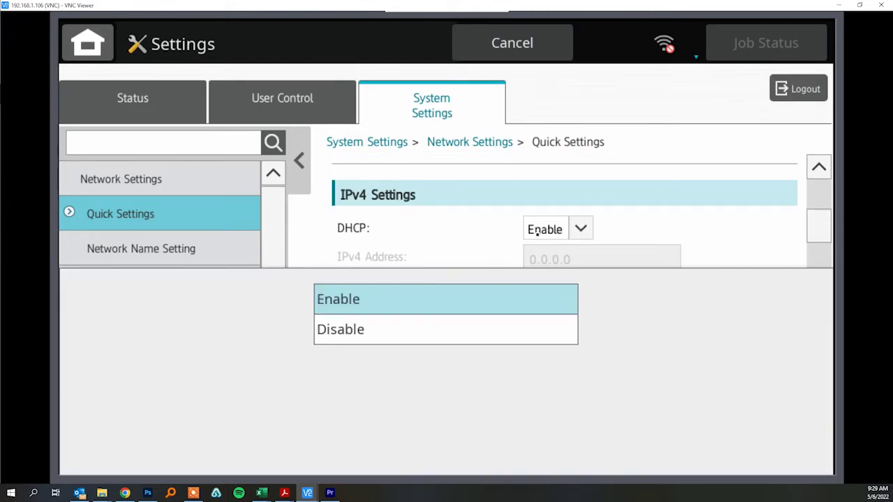
left_click(390, 331)
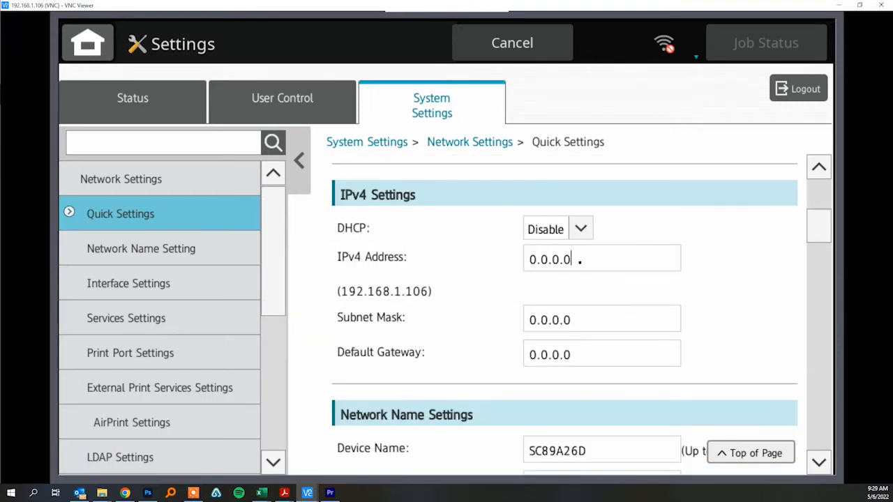
left_click(551, 260)
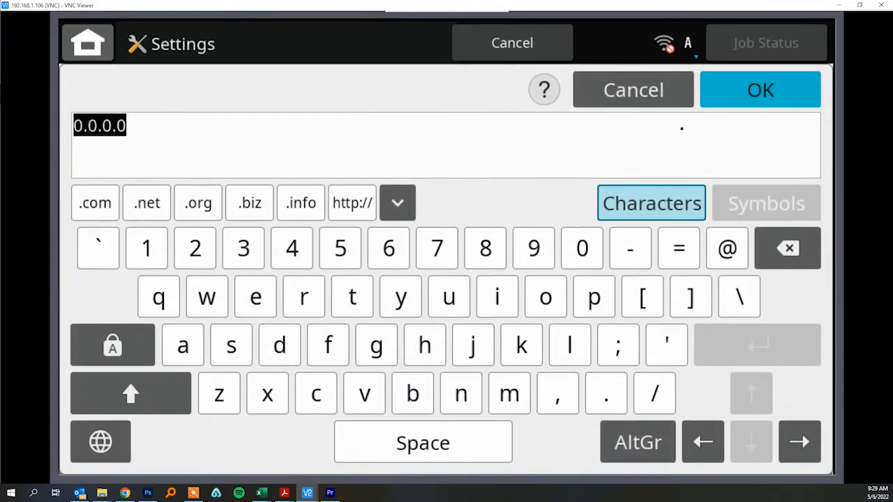
left_click(633, 90)
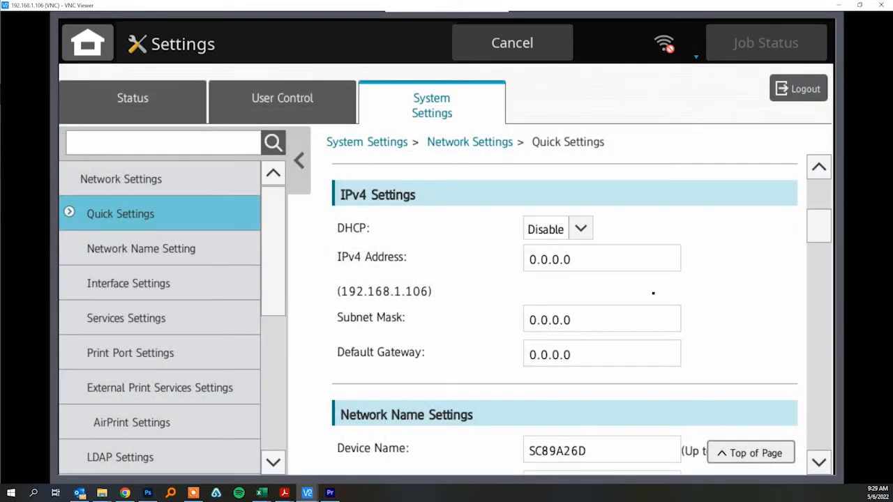
scroll(565, 314, "up", 5)
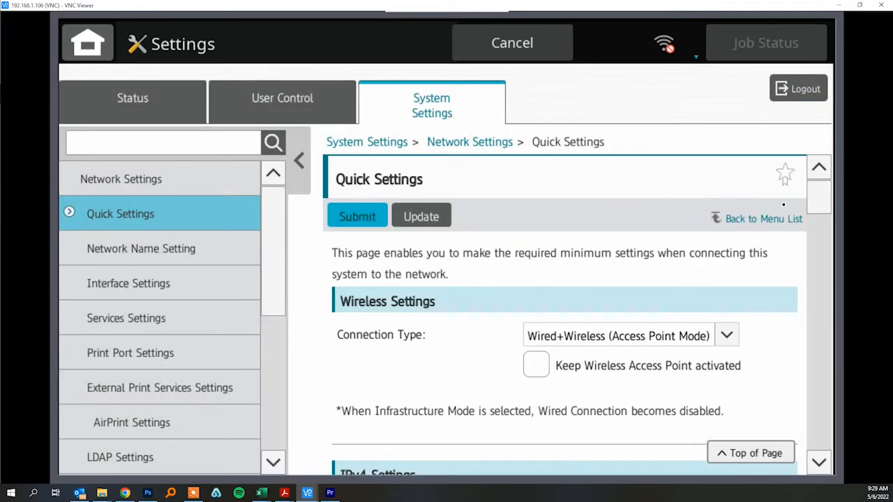
scroll(565, 314, "down", 3)
scroll(565, 314, "down", 3)
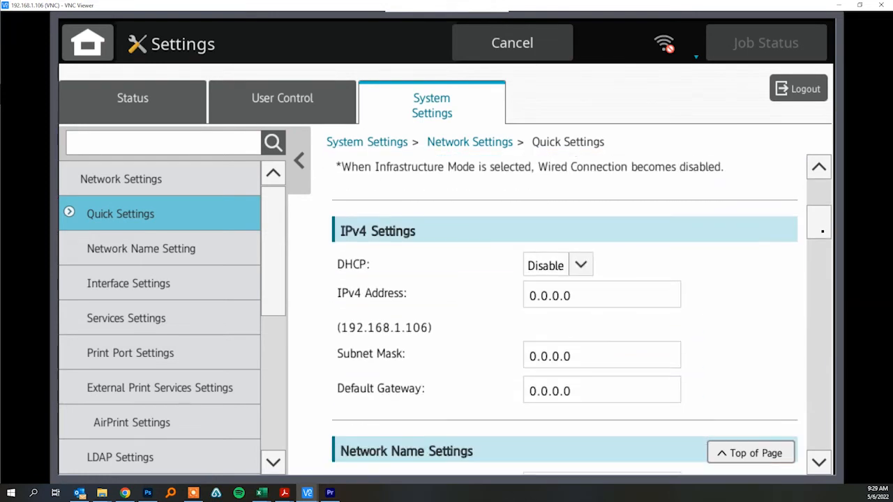
scroll(565, 314, "down", 2)
scroll(565, 314, "down", 3)
scroll(565, 314, "down", 3)
scroll(565, 314, "down", 2)
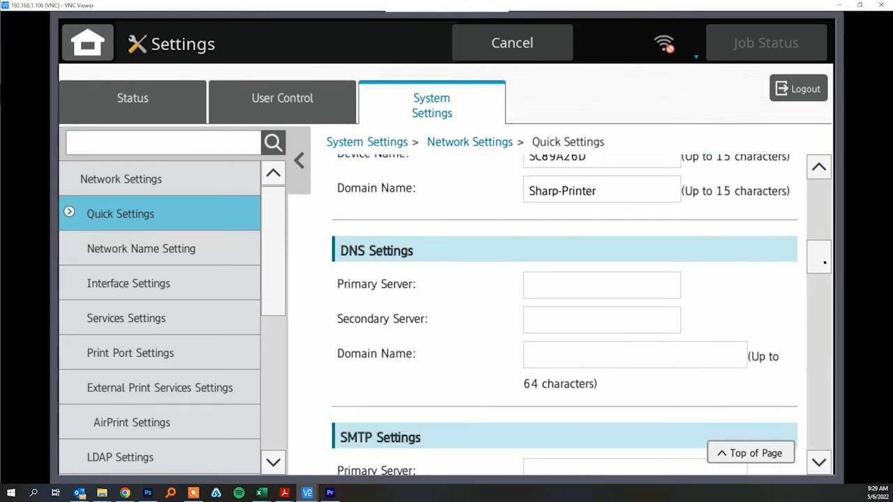
scroll(565, 314, "down", 1)
scroll(565, 314, "down", 2)
mouse_move(825, 277)
left_mouse_down()
mouse_move(834, 367)
mouse_move(834, 357)
mouse_move(818, 348)
mouse_move(819, 452)
left_mouse_up()
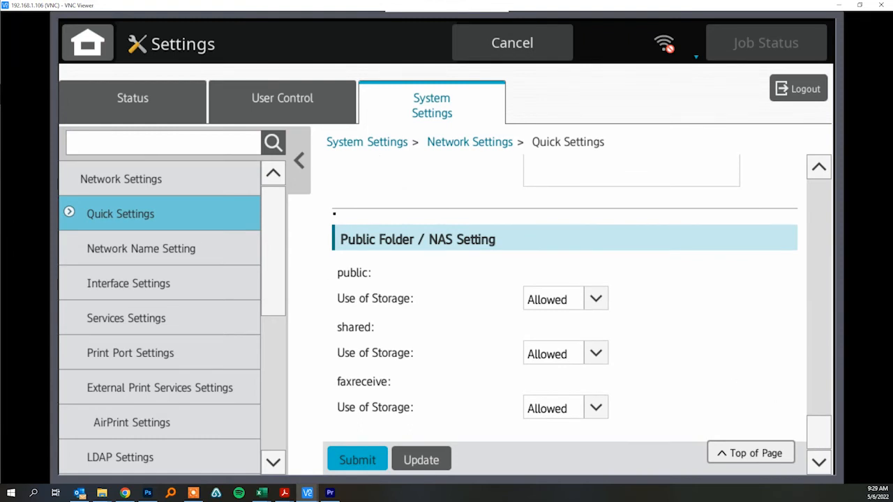
Step: In the user data lists, uncheck PS Font, PCL Internal Font and PCL Symbol Set lists so only NIC Page prints
left_click(133, 97)
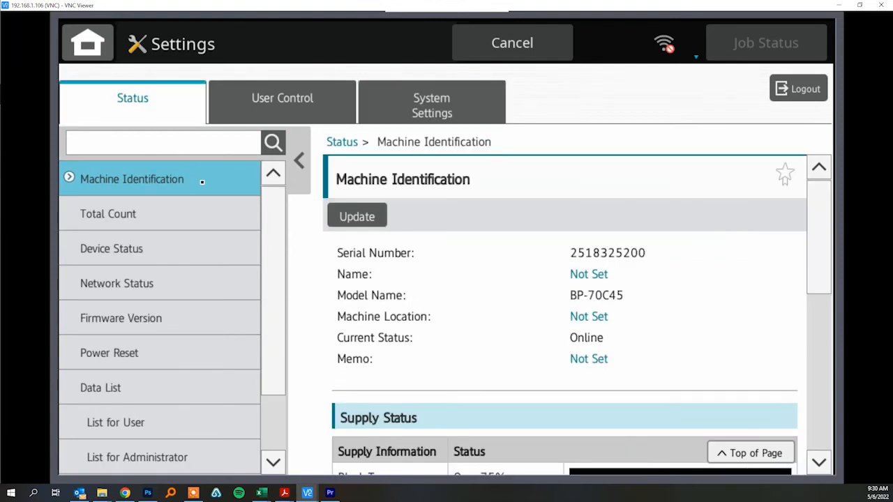
left_click(132, 99)
left_click(119, 423)
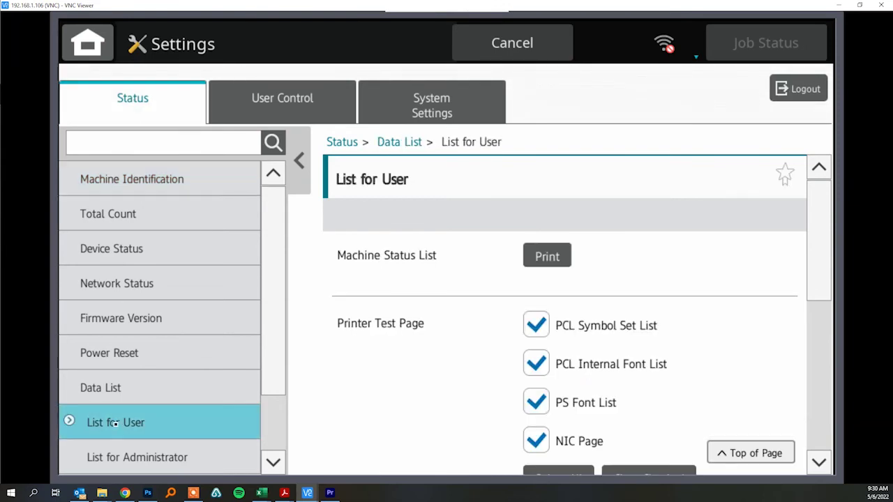
left_click(534, 402)
left_click(531, 360)
left_click(534, 326)
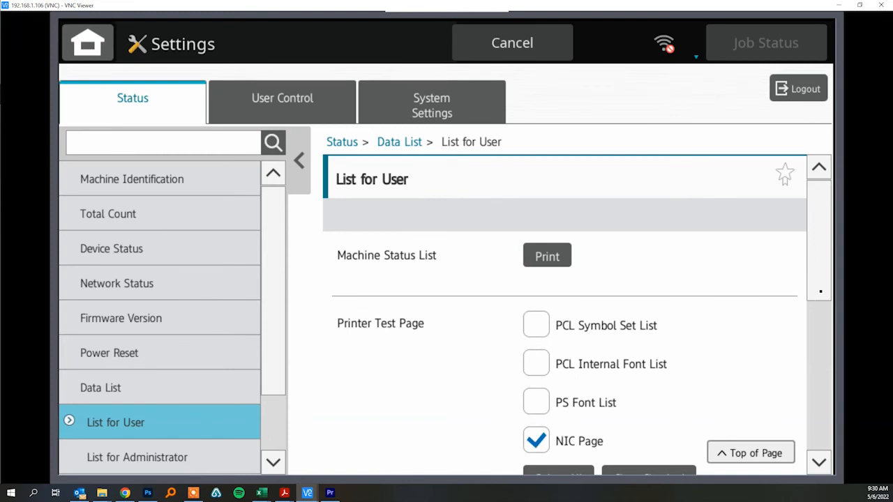
left_click_drag(820, 305, 820, 328)
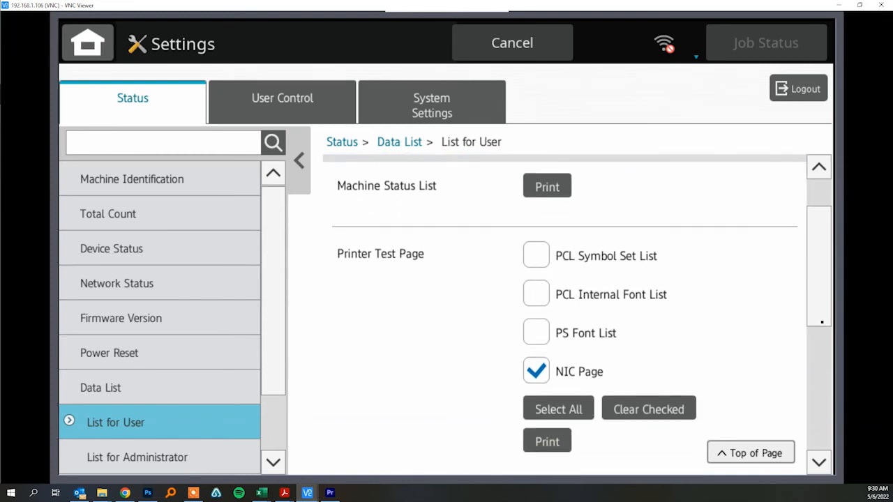